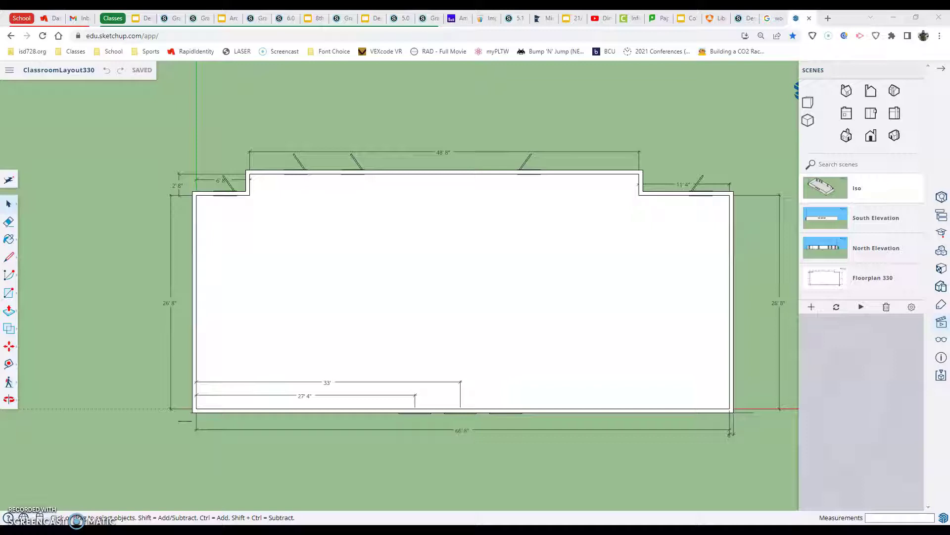
Read the 6.0 - Interior Design Rm 330 assignment instructions in Schoology, and return to the classroom model in SketchUp.
left_click(291, 21)
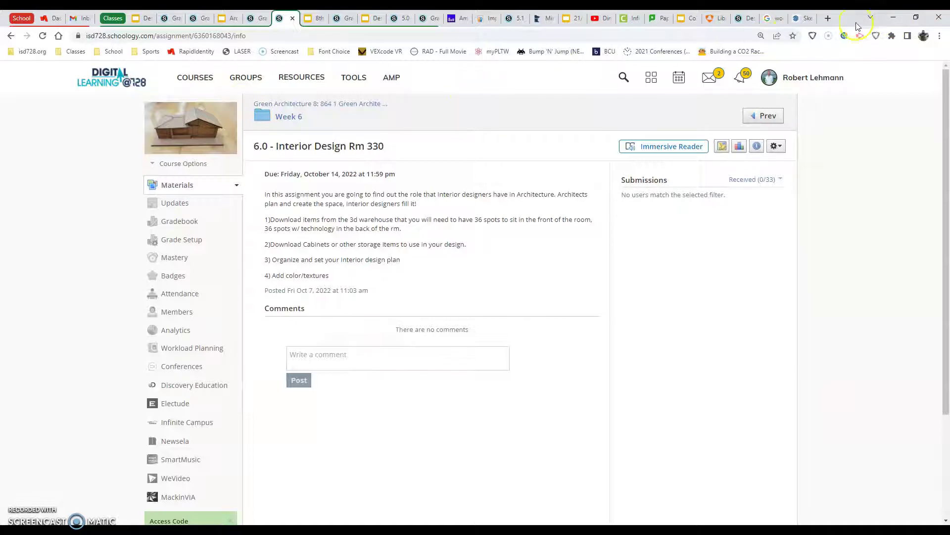
left_click(802, 21)
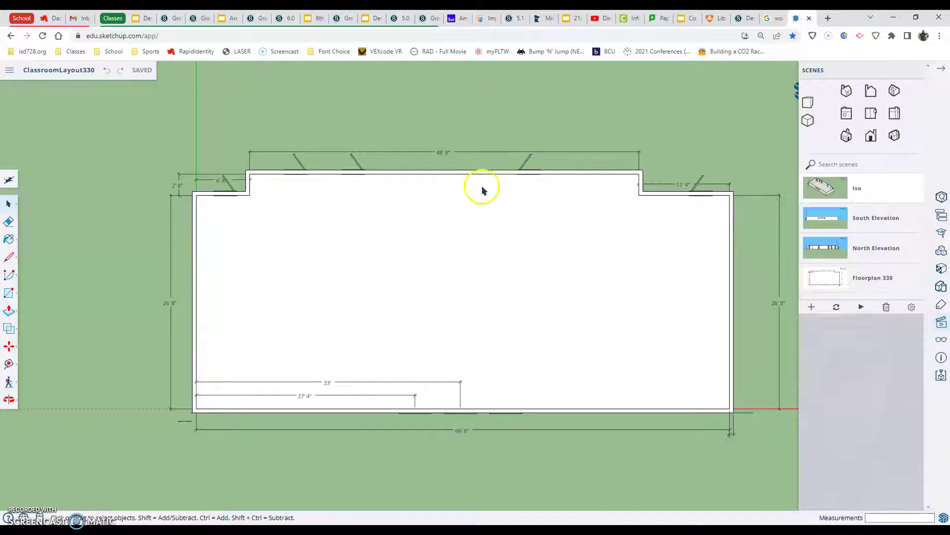
Use the Tape Measure to place a guide 5' in from the floor edge of the end wall near the figure.
middle_click_drag(639, 265, 656, 132)
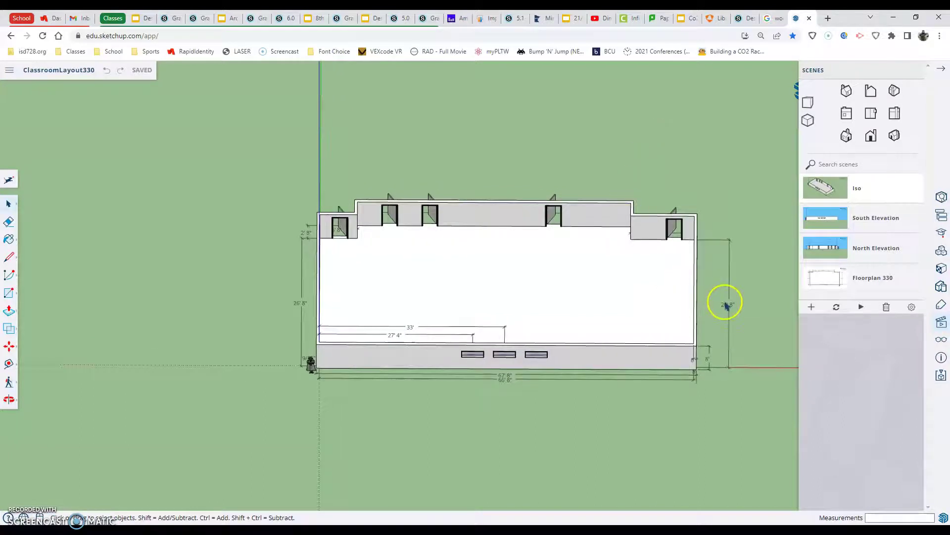
scroll(726, 305, "up", 3)
scroll(726, 304, "up", 1)
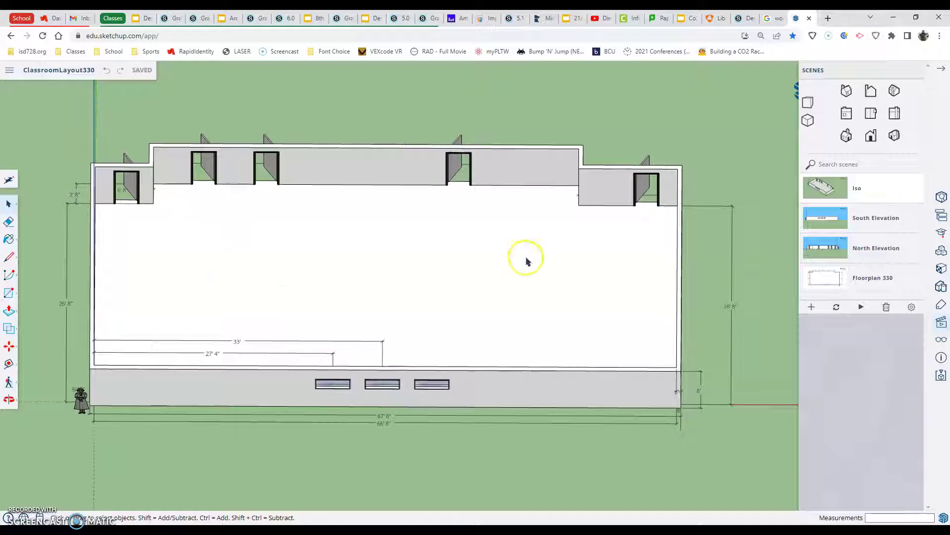
middle_click_drag(544, 289, 314, 210)
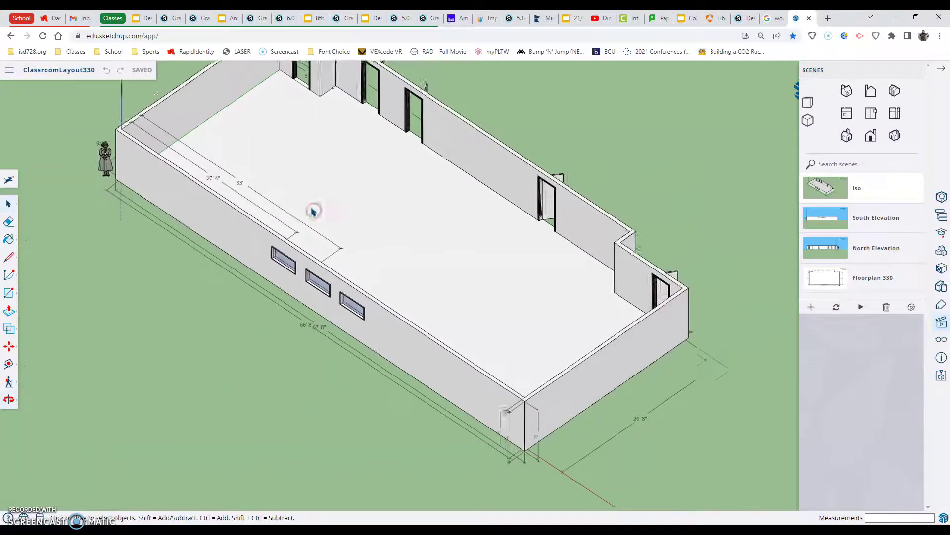
scroll(310, 159, "down", 3)
scroll(391, 181, "up", 5)
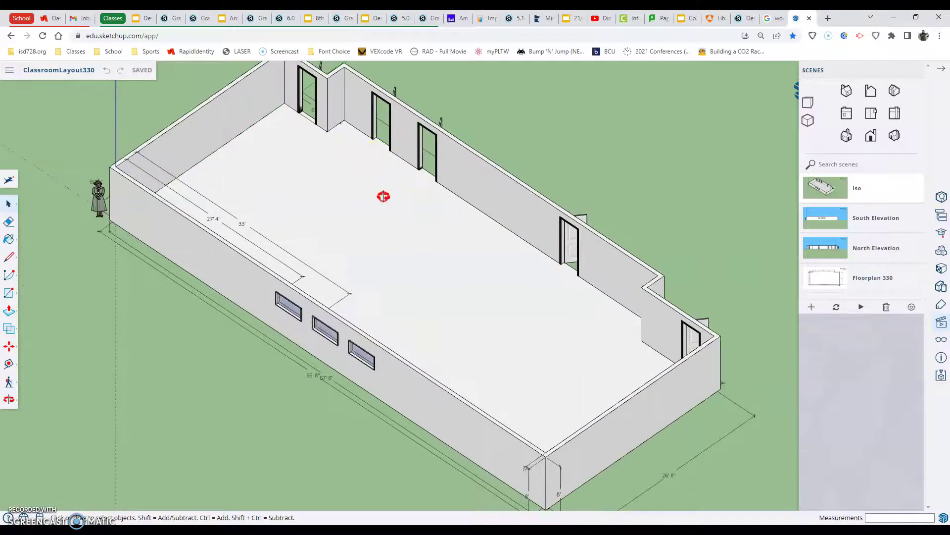
left_click(9, 364)
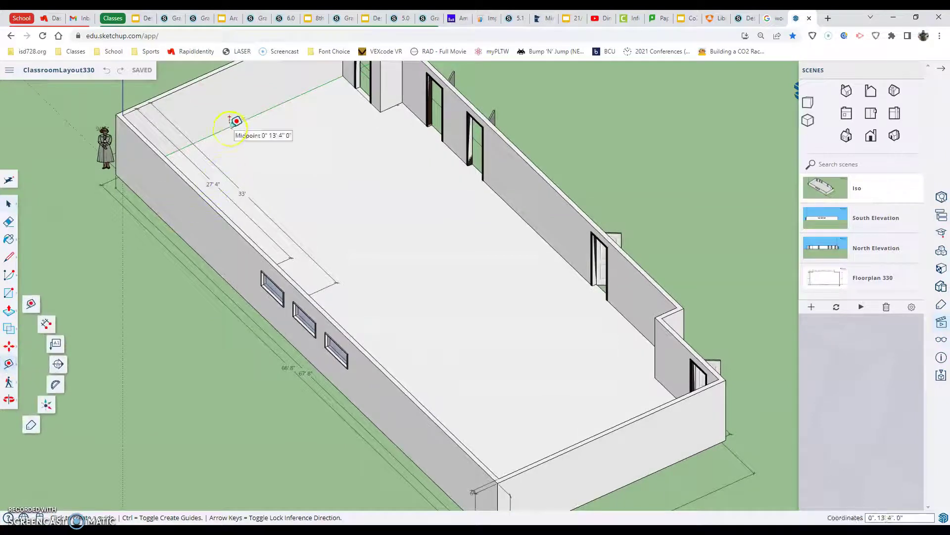
left_click(213, 133)
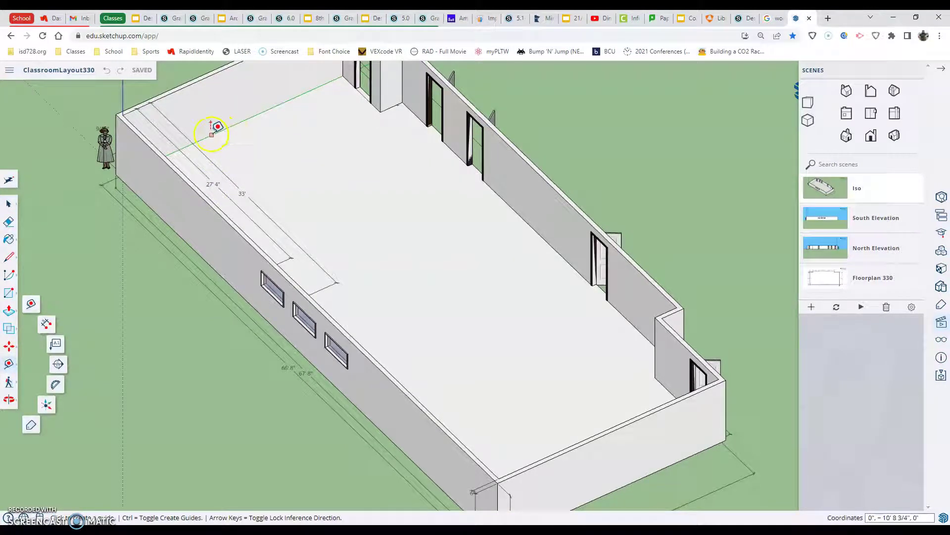
left_click(251, 154)
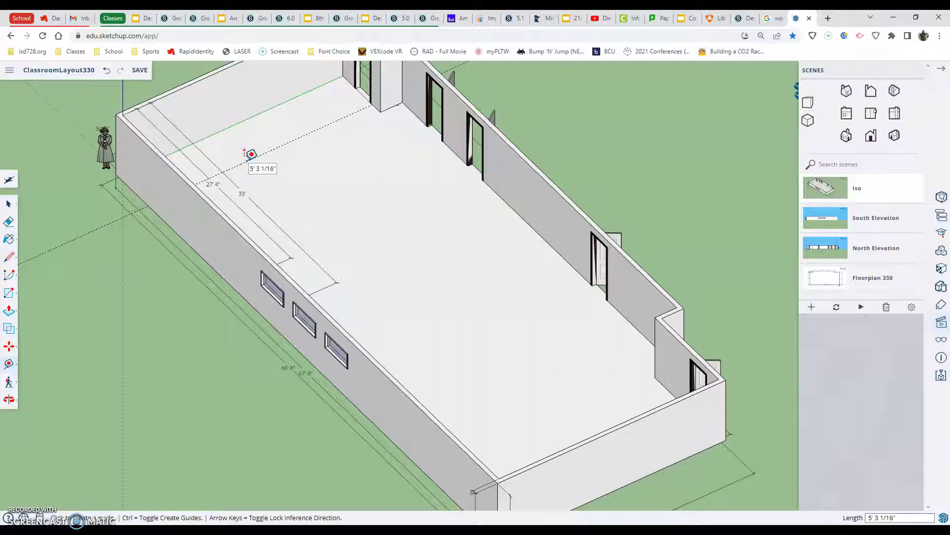
type("5")
key("Return")
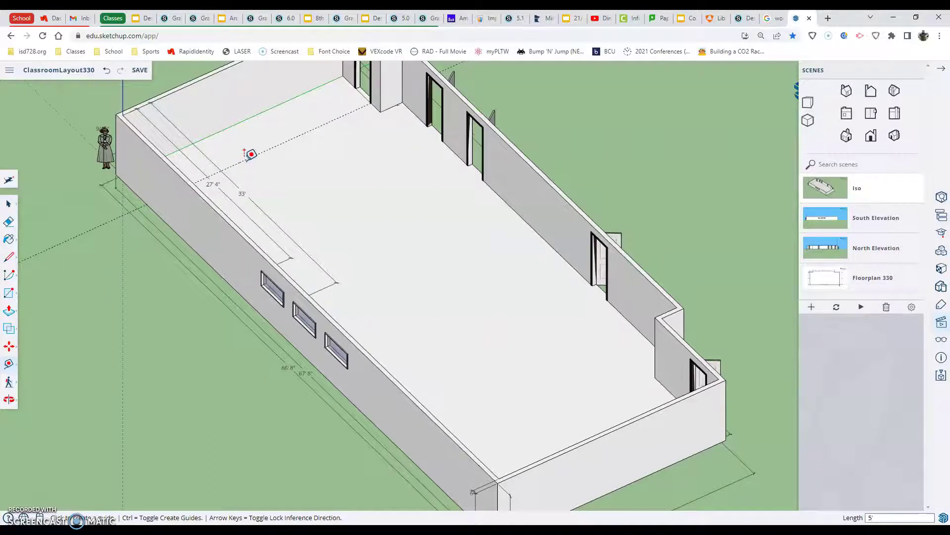
Place a guide along the room's length, about 2' 5" in from the door-side wall near the end recess.
left_click(265, 155)
scroll(264, 156, "up", 3)
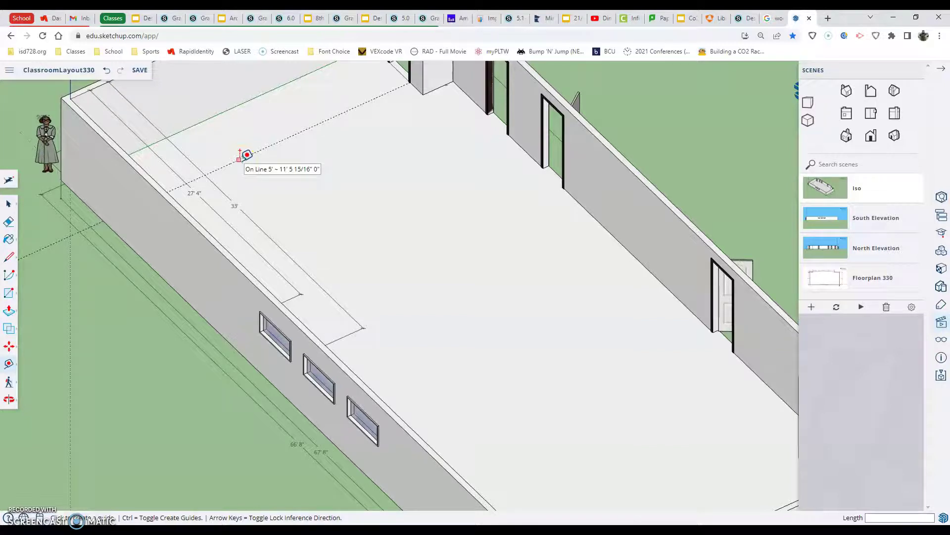
left_click_drag(241, 156, 417, 88)
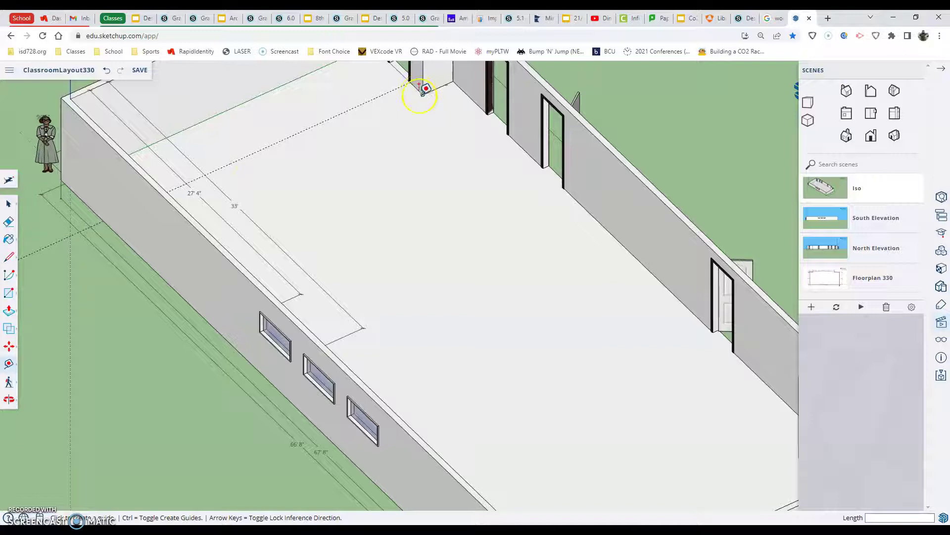
scroll(418, 83, "up", 5)
left_click_drag(419, 84, 360, 108)
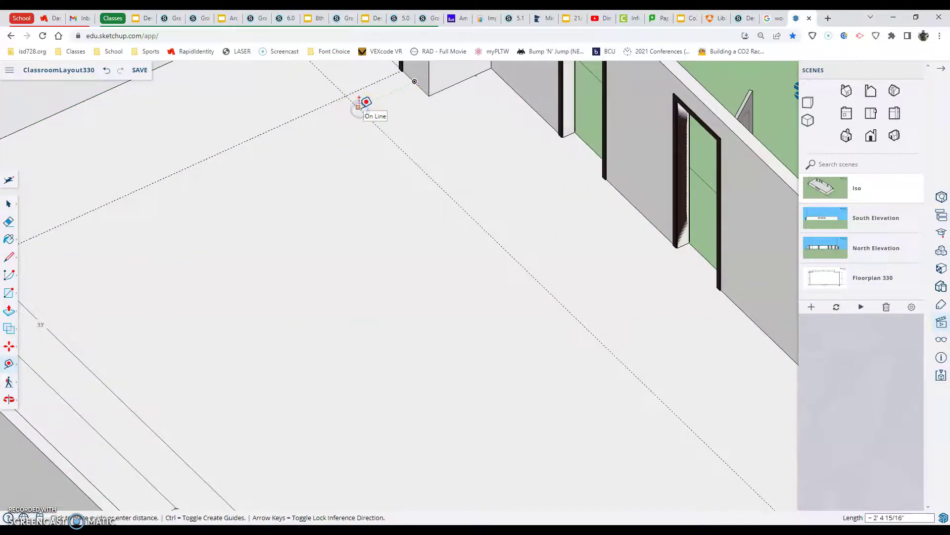
scroll(361, 101, "down", 3)
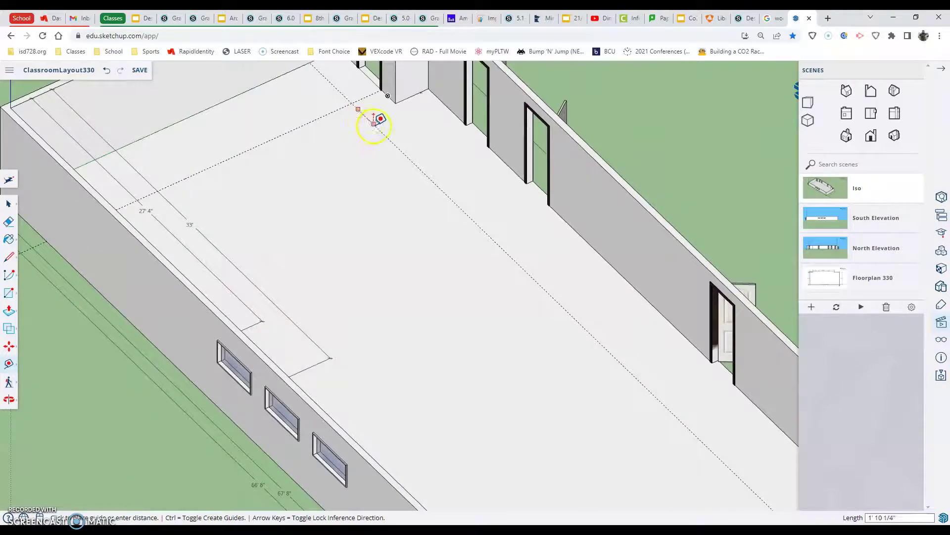
left_click(377, 120)
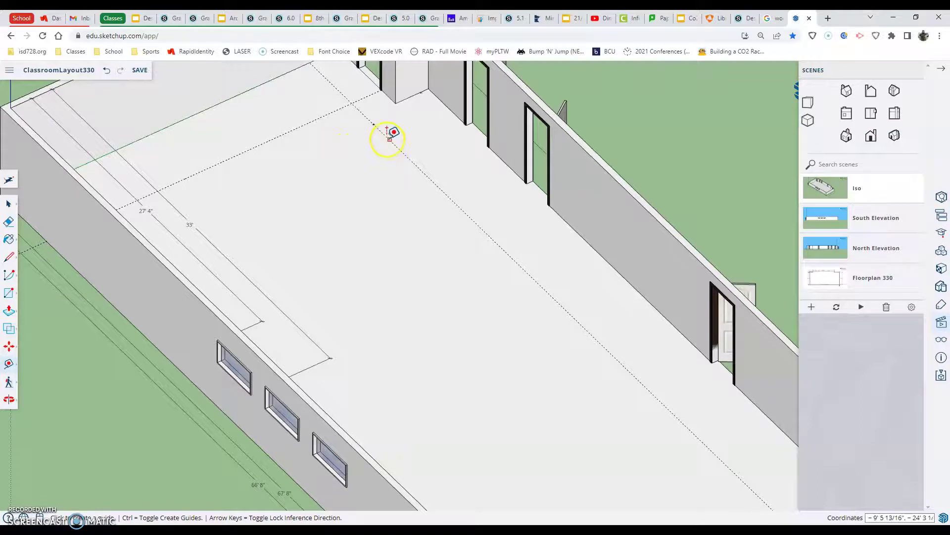
Add a second lengthwise guide about 9' 10" from the first one, toward the window wall.
left_click(386, 135)
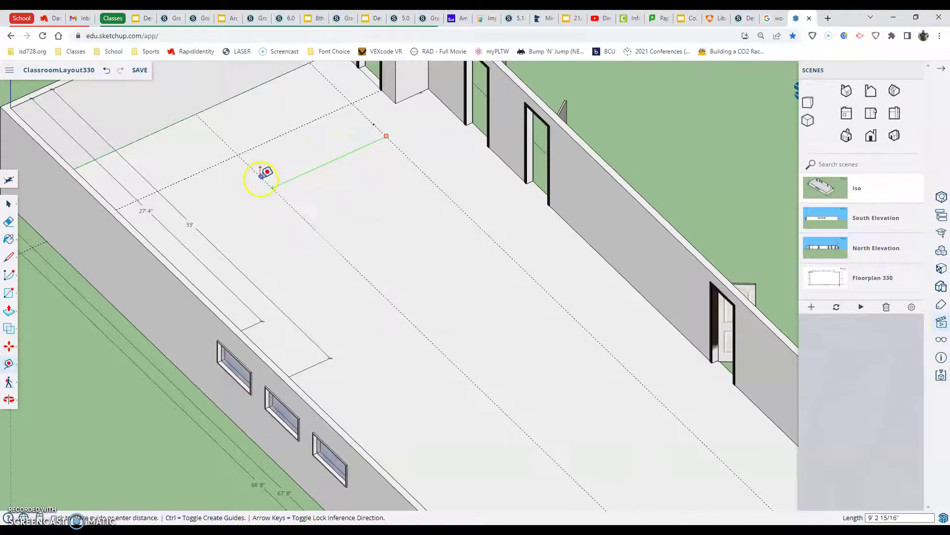
left_click(258, 182)
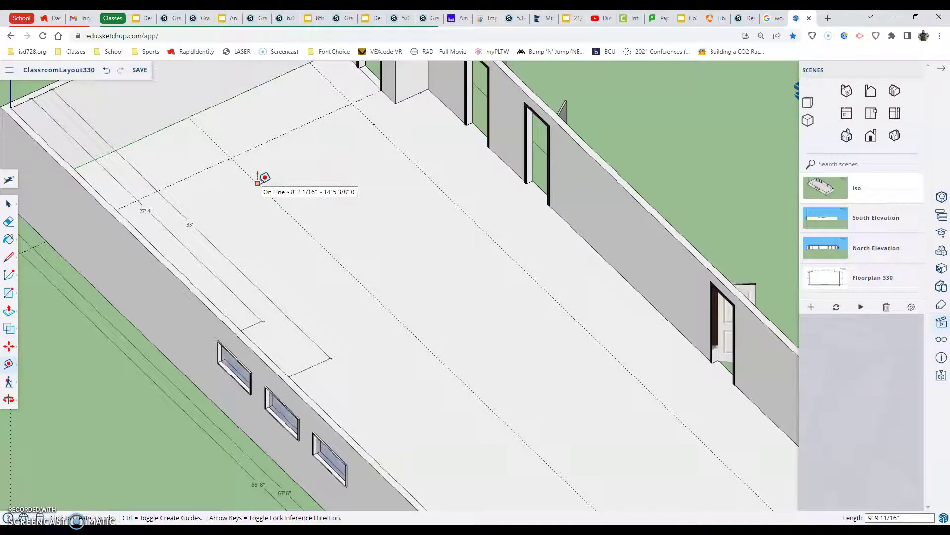
left_click(418, 199)
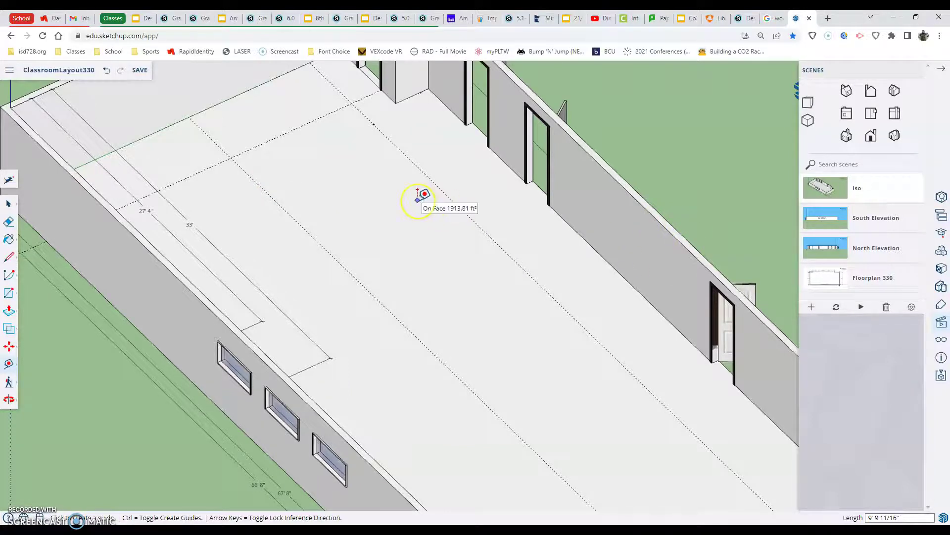
Look through the components already in the model, search the 3D Warehouse for "table", and browse the models offered.
left_click(942, 251)
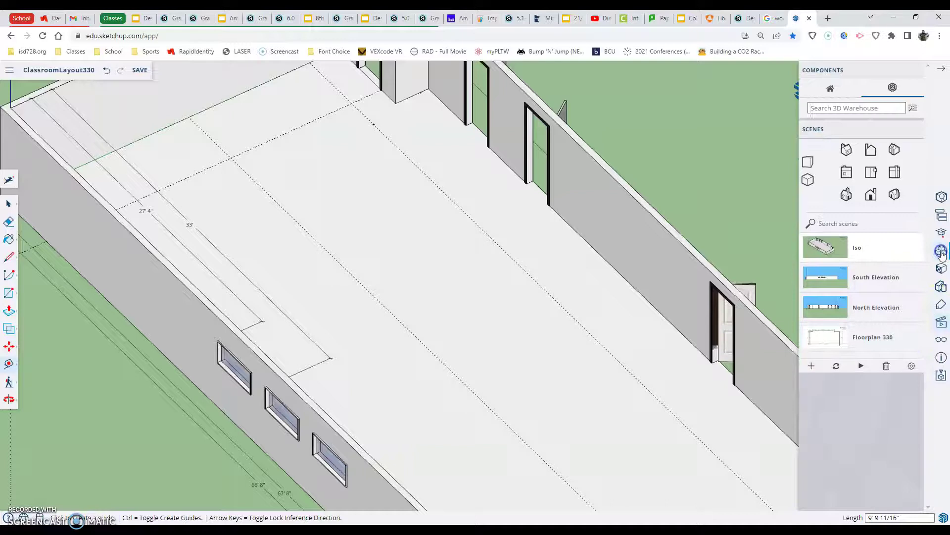
left_click(842, 91)
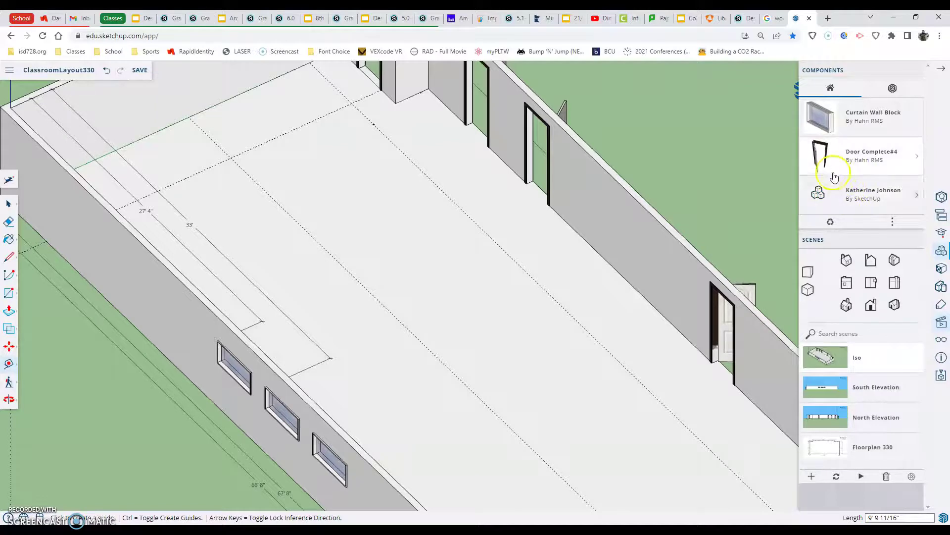
left_click(882, 92)
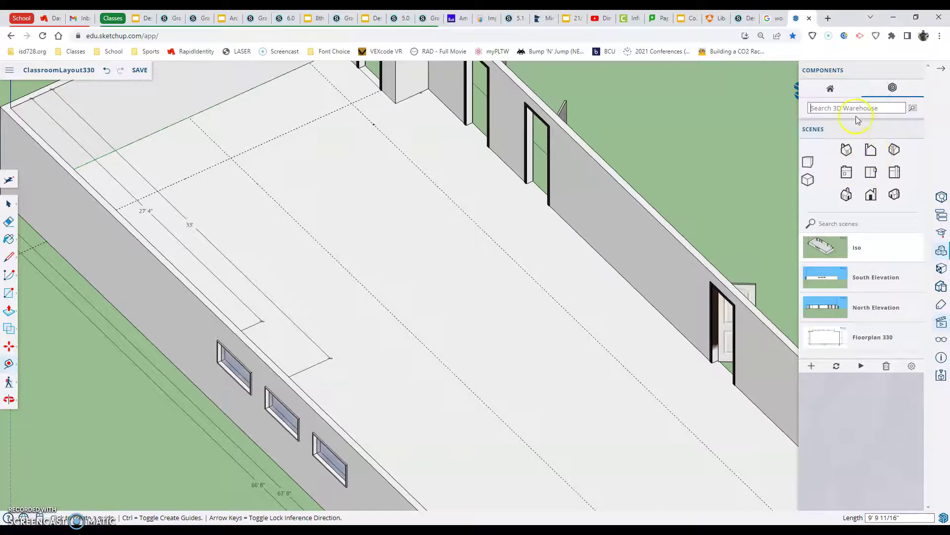
type("table")
key("Return")
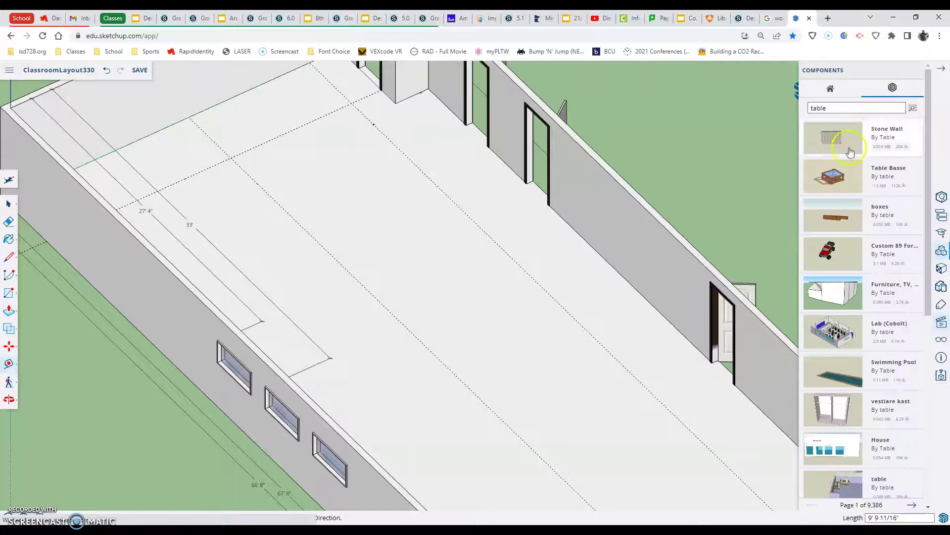
scroll(841, 240, "down", 2)
scroll(842, 240, "down", 3)
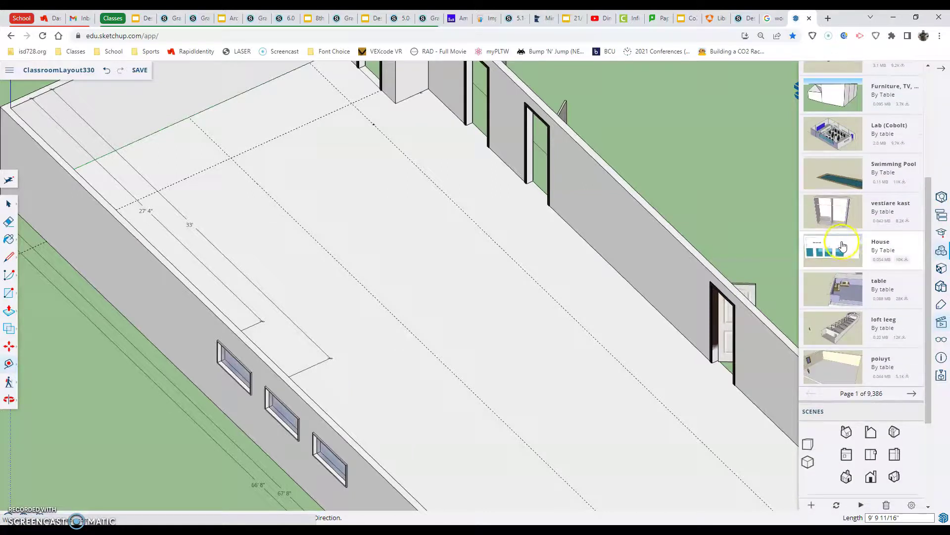
Search the 3D Warehouse for "class room table" and place the blue school shop table on the ground outside the window wall.
scroll(841, 237, "up", 5)
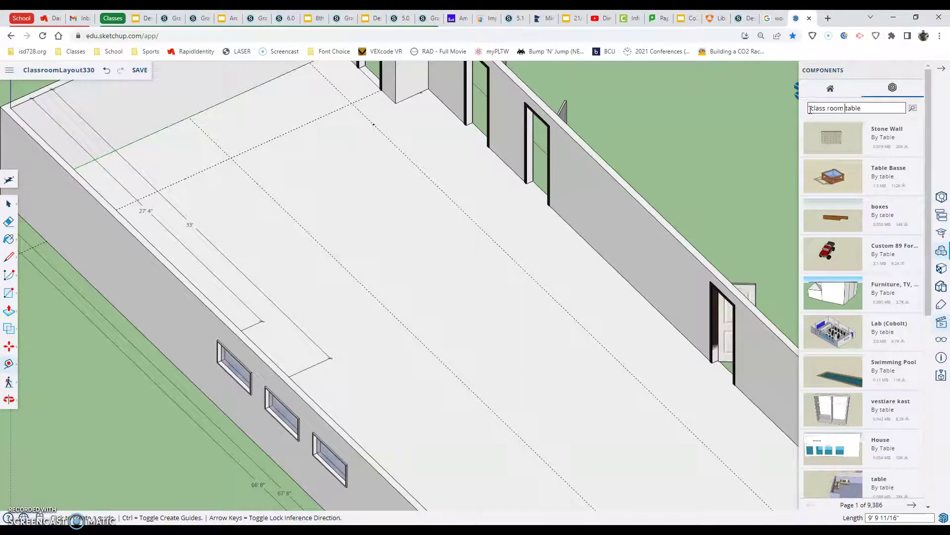
key("Return")
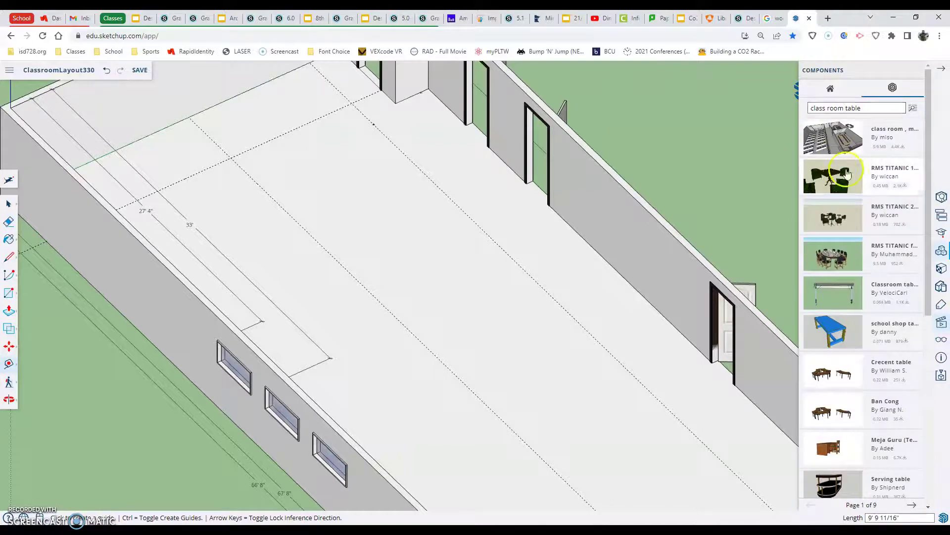
left_click(904, 341)
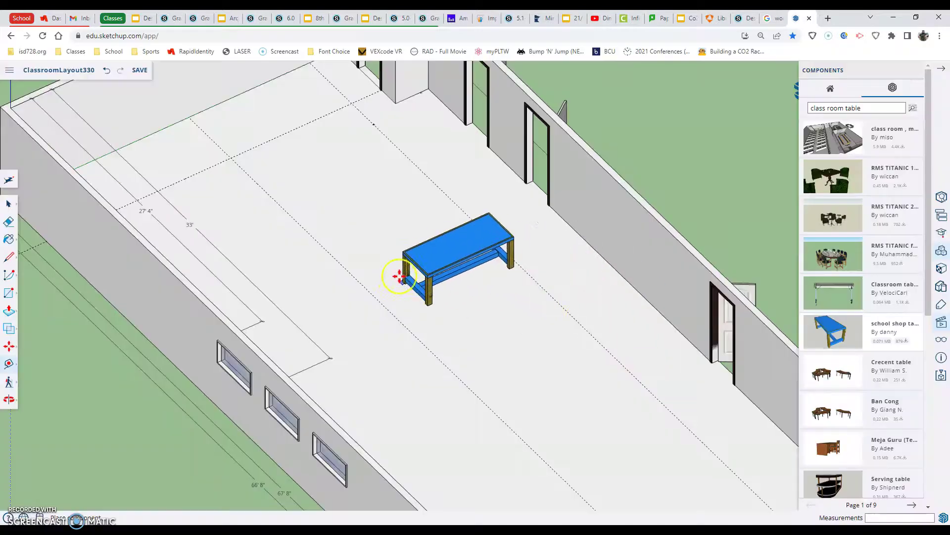
scroll(349, 206, "down", 5)
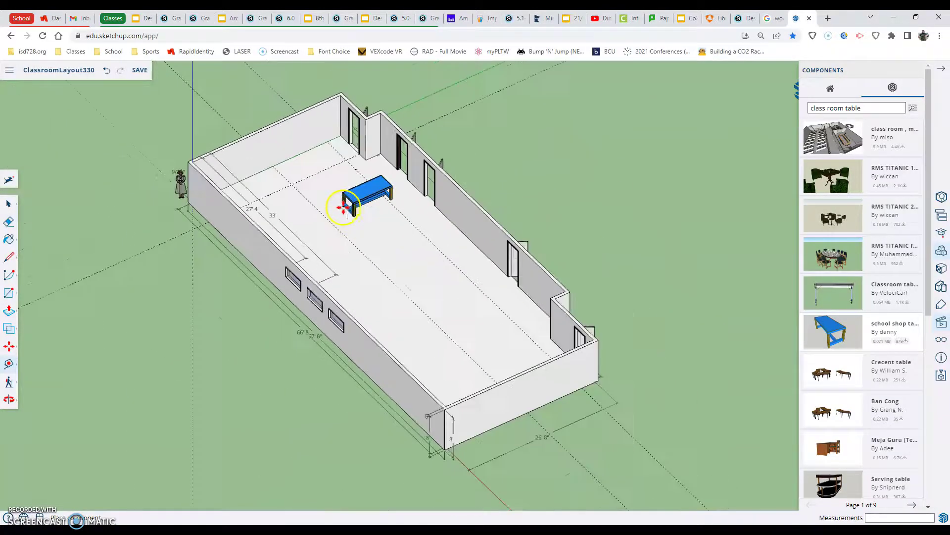
left_click(144, 280)
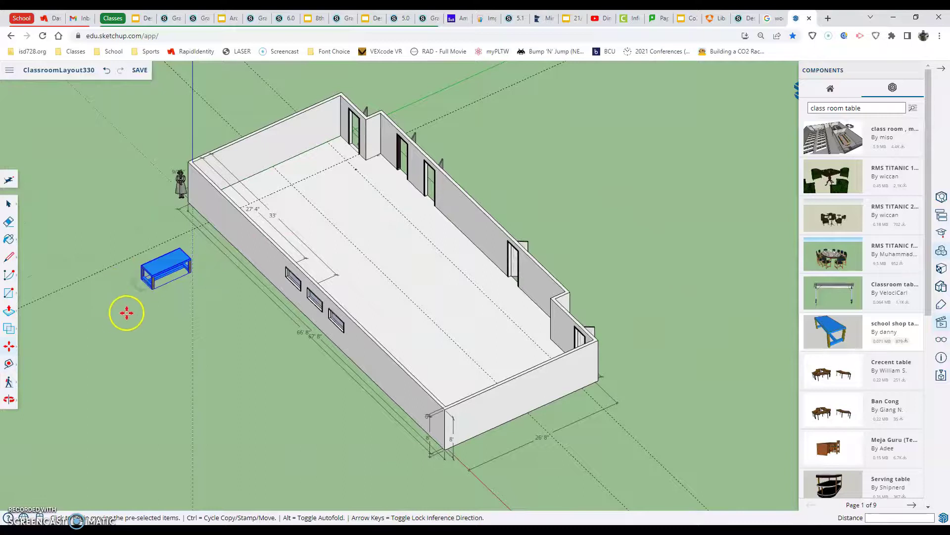
Move the blue shop table by its outer leg's bottom corner to where the crosswise guide meets the lengthwise guide nearer the window wall.
scroll(126, 312, "up", 6)
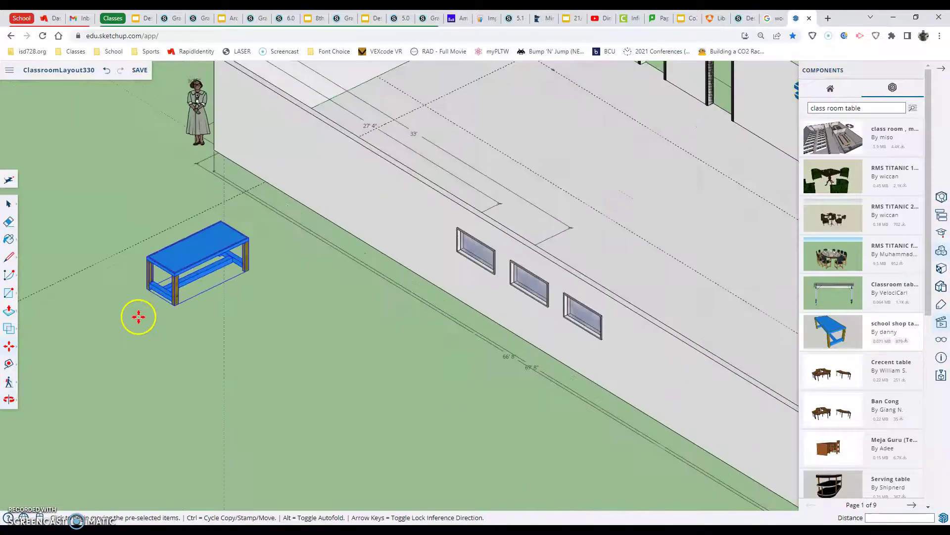
scroll(139, 317, "up", 6)
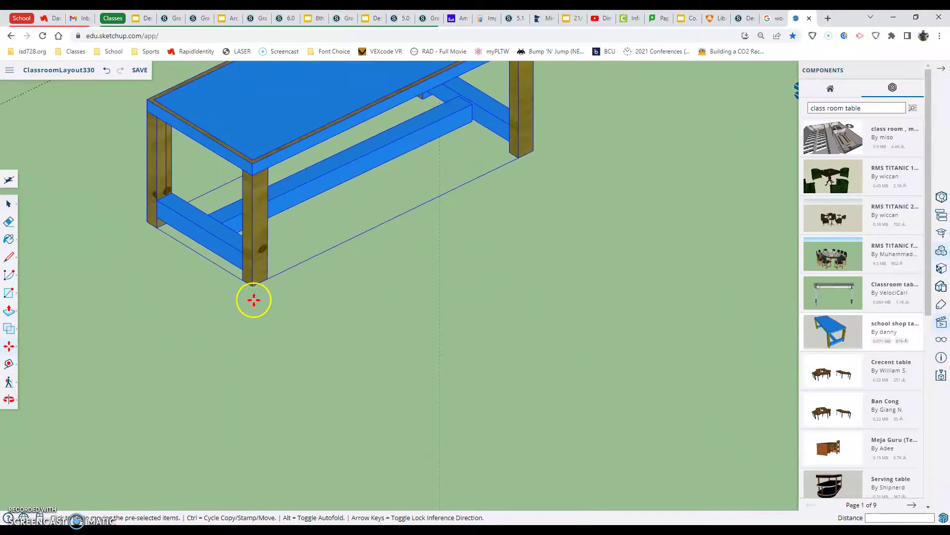
middle_click_drag(253, 282, 148, 233)
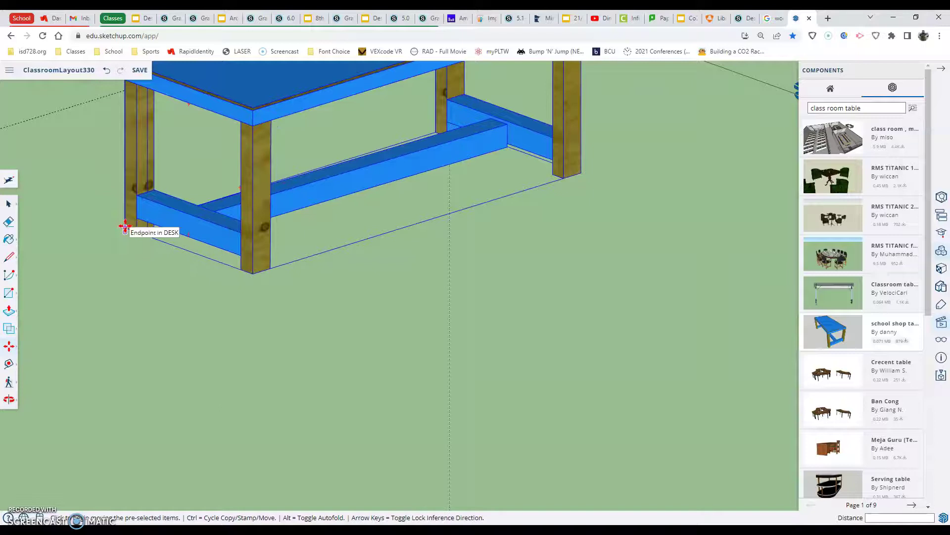
scroll(121, 236, "up", 6)
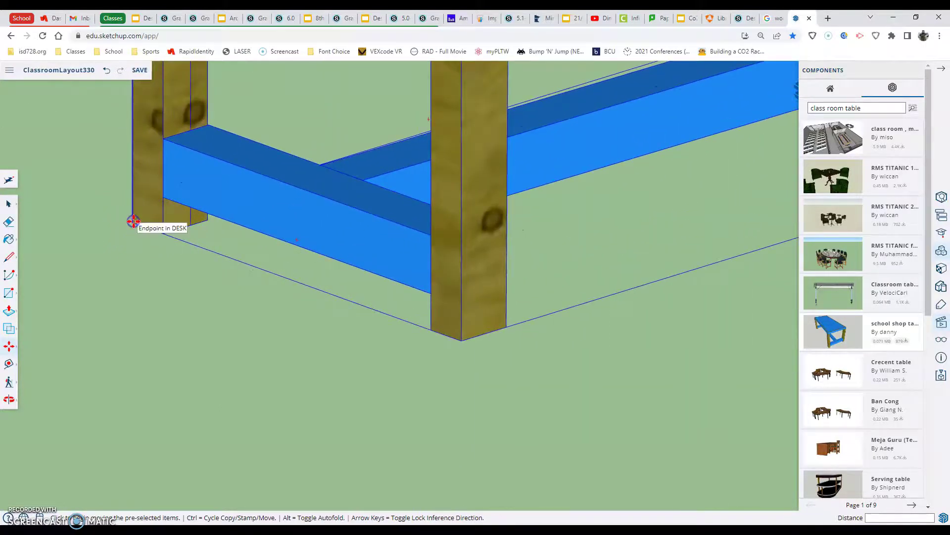
scroll(133, 221, "down", 10)
left_click(132, 223)
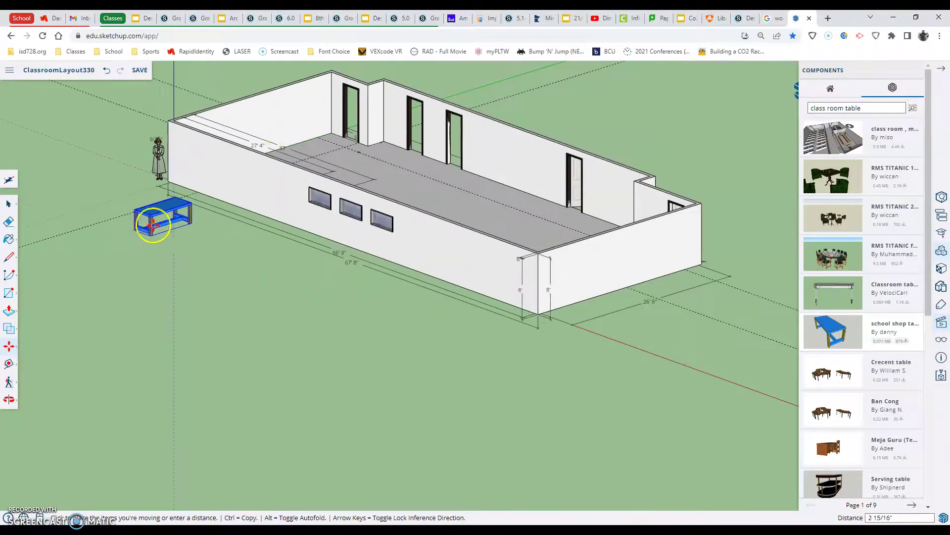
left_click(357, 141)
middle_click_drag(357, 141, 306, 212)
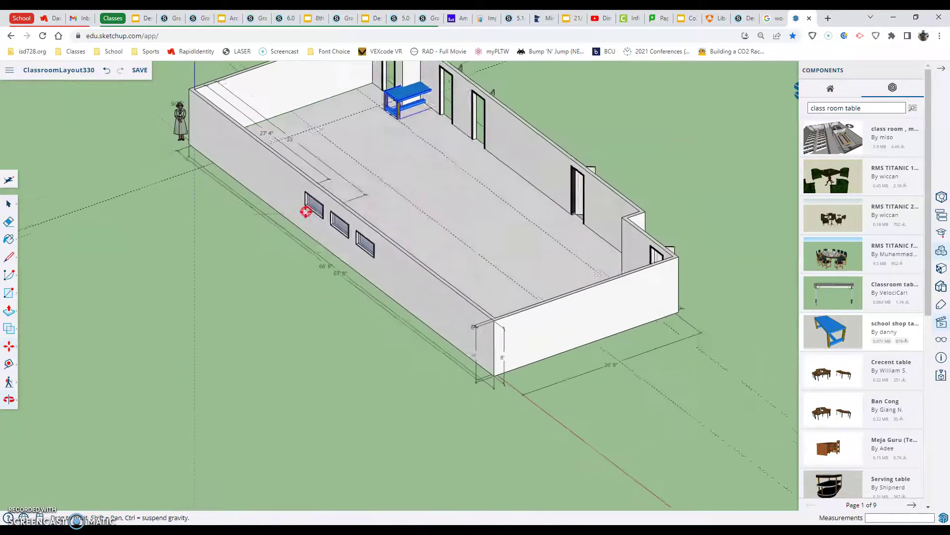
scroll(319, 142, "up", 8)
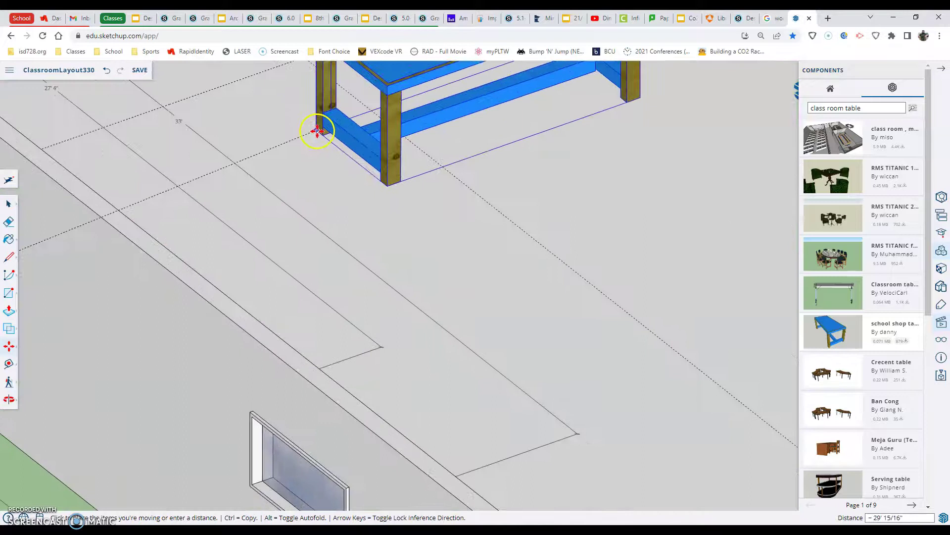
scroll(317, 131, "down", 3)
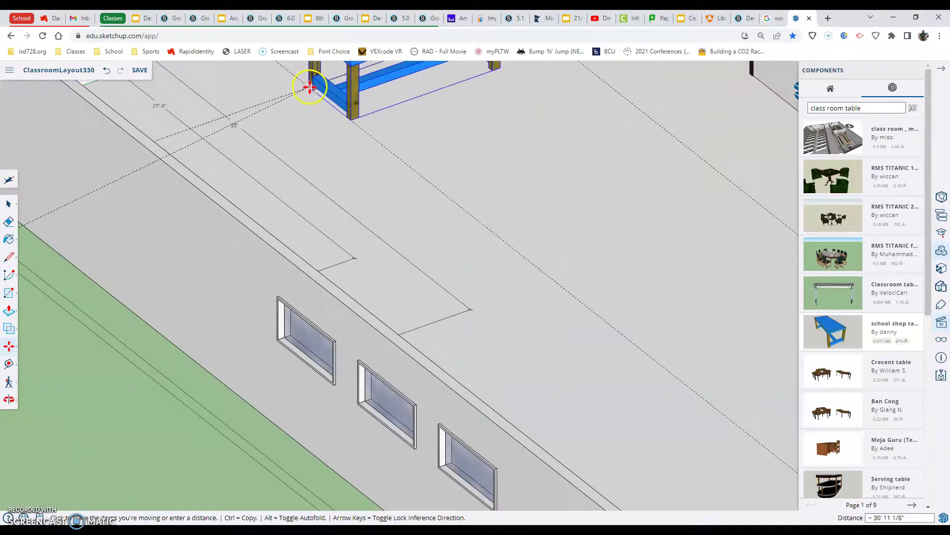
left_click(309, 88)
scroll(388, 93, "down", 3)
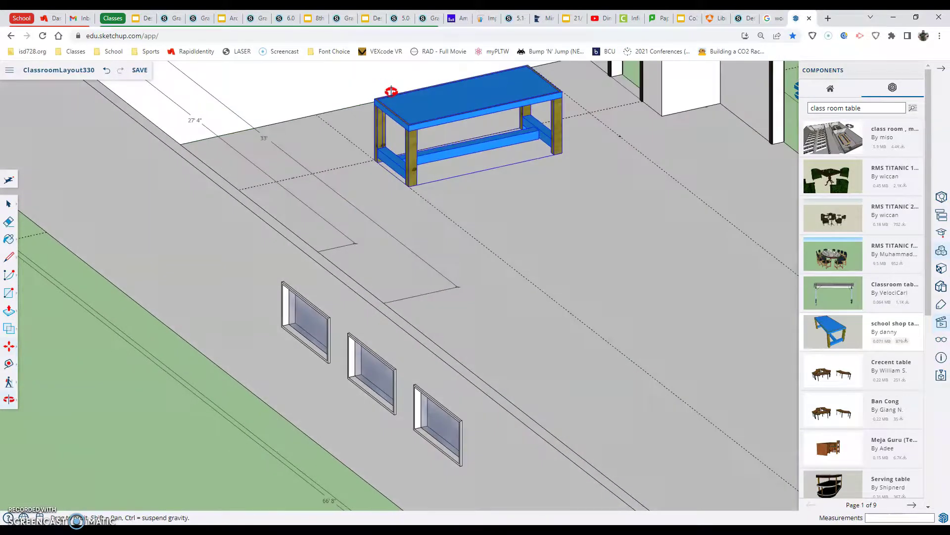
Inspect the placed table, show the model in the standard front view, and frame the full length of the window wall.
middle_click_drag(388, 93, 375, 78)
scroll(456, 174, "up", 3)
middle_click_drag(456, 173, 550, 102)
scroll(313, 257, "down", 2)
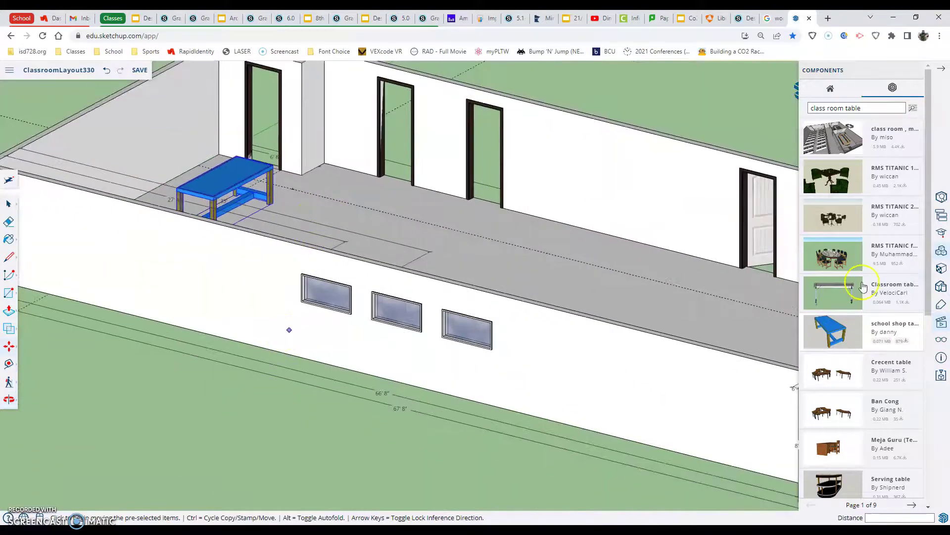
left_click(915, 73)
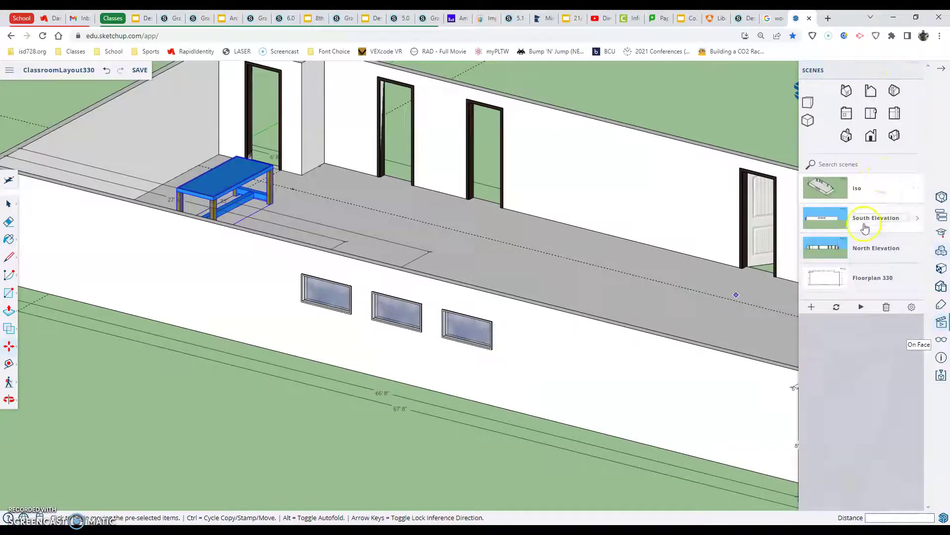
left_click(869, 137)
scroll(551, 290, "down", 3)
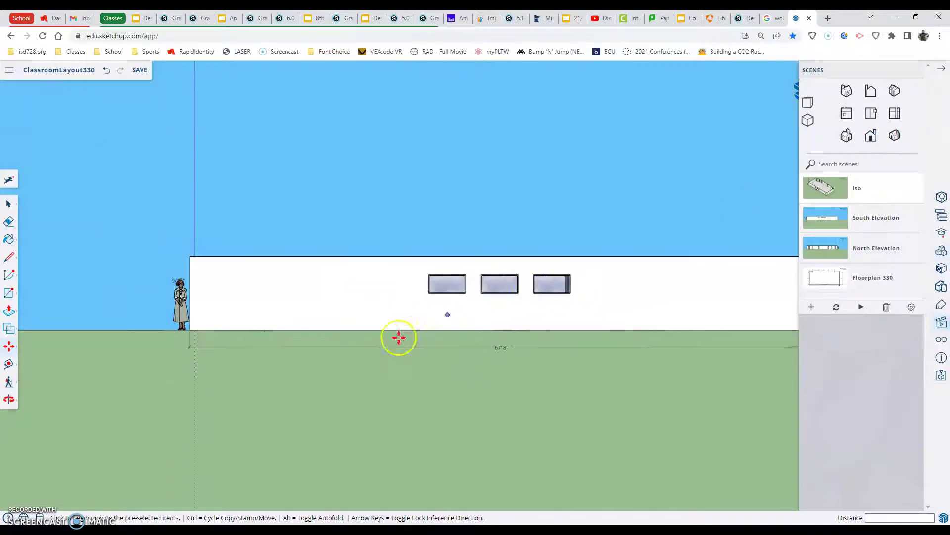
scroll(490, 382, "down", 2)
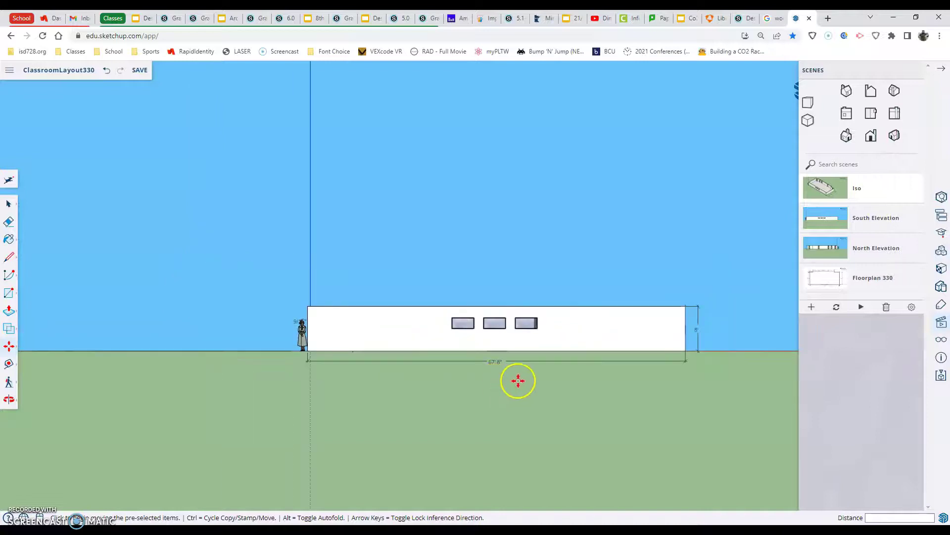
scroll(622, 384, "up", 2)
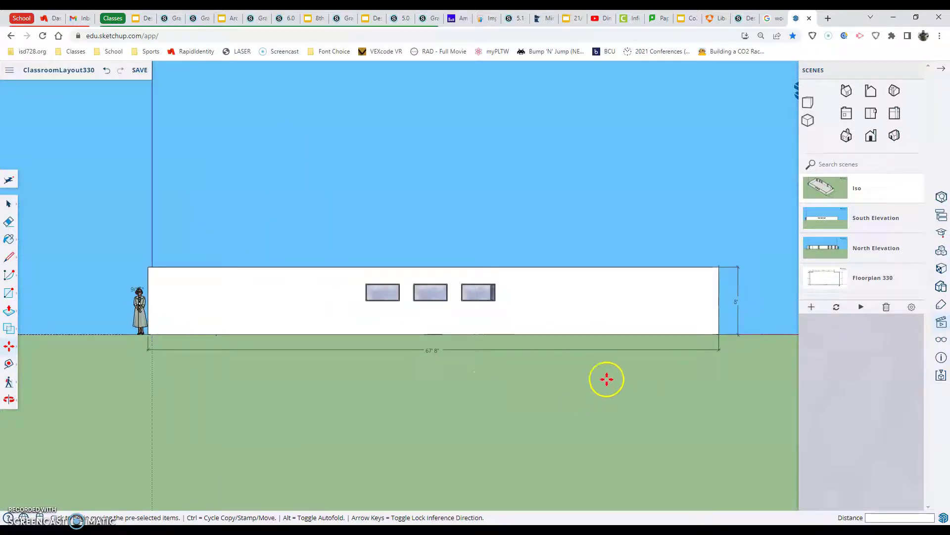